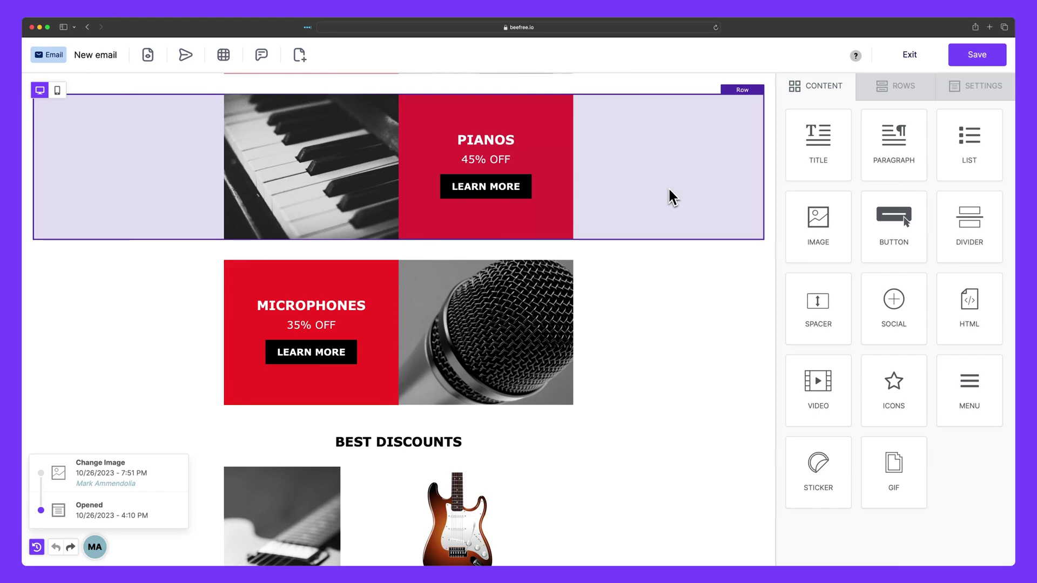
Select the microphone photo in the Microphones row to edit its properties.
left_click(524, 338)
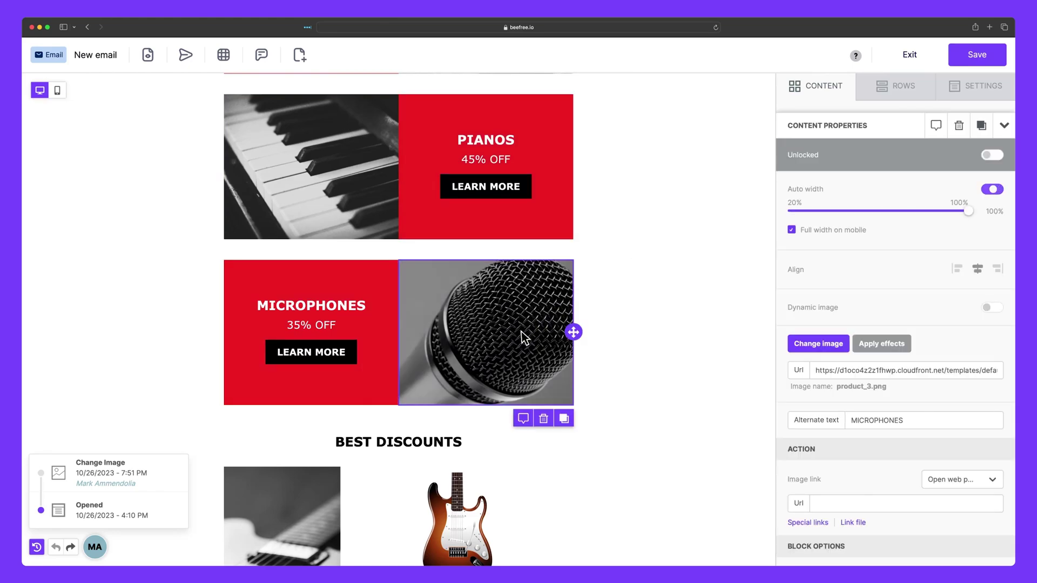
Bring up the file manager to swap the microphone photo.
left_click(812, 343)
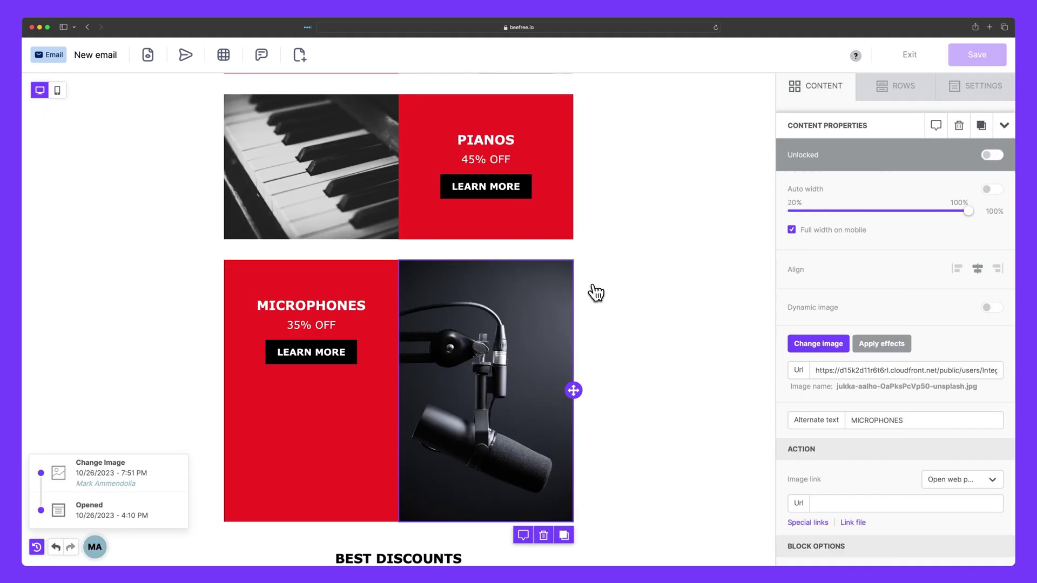
scroll(596, 292, "down", 3)
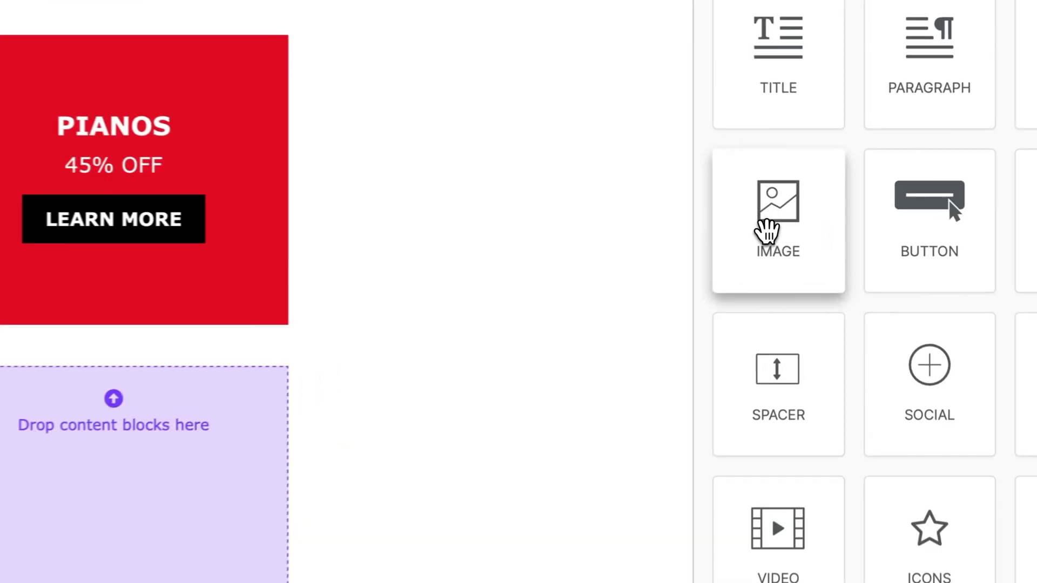
Drop an image block into the empty Microphones column and browse for its picture.
left_click_drag(816, 229, 165, 394)
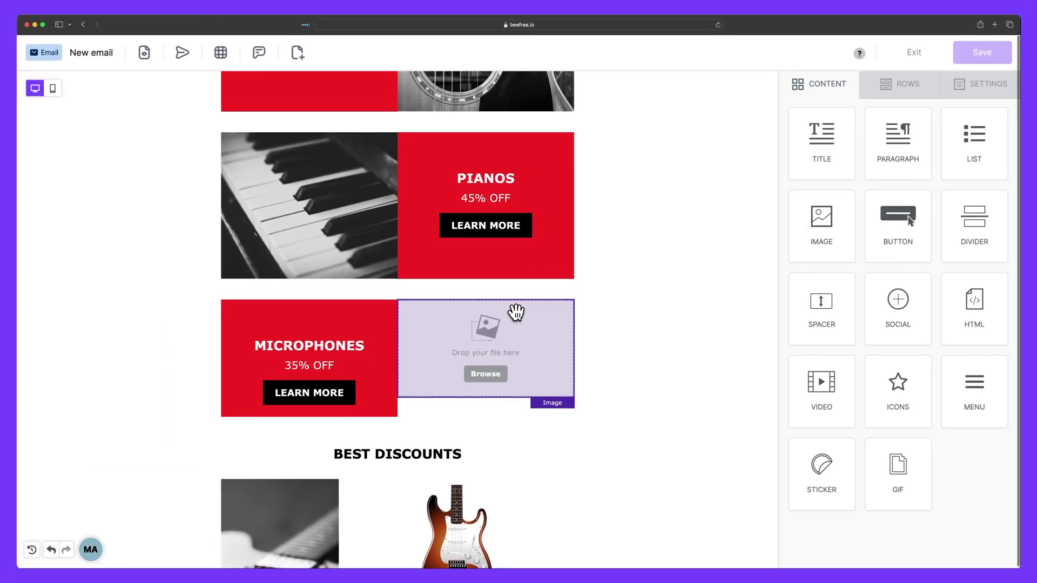
scroll(516, 312, "down", 1)
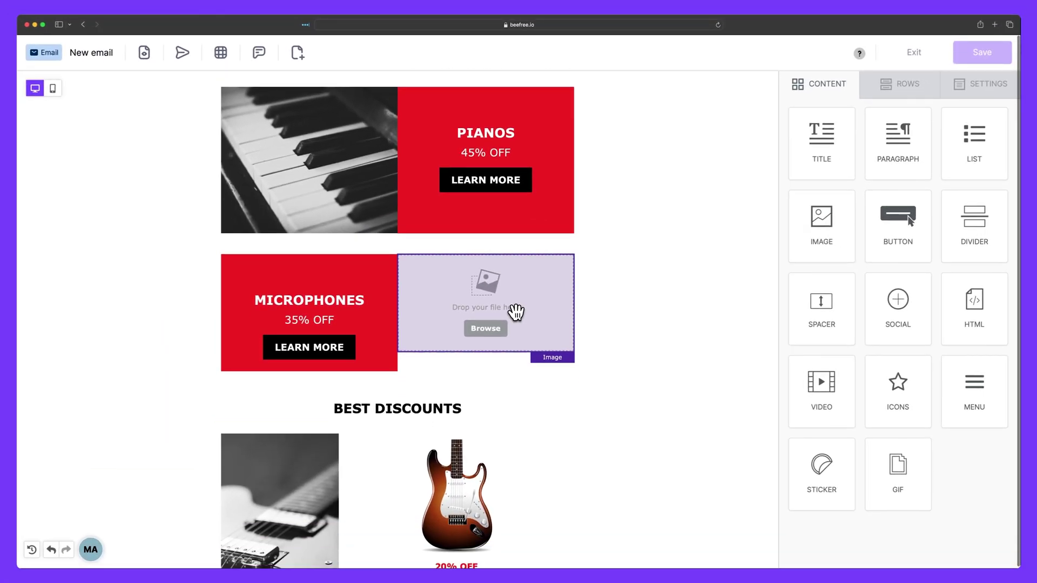
left_click(495, 328)
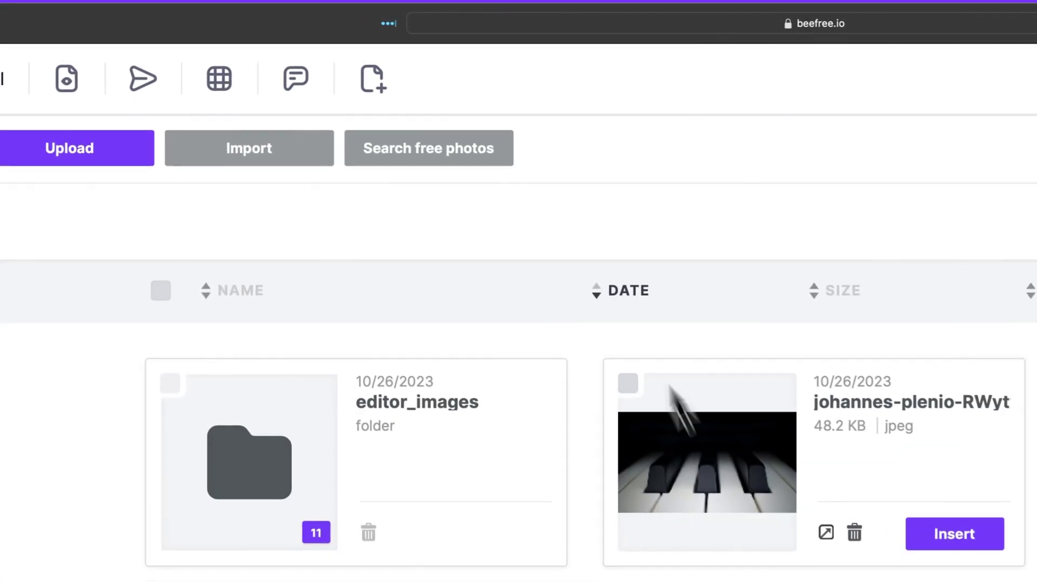
left_click(344, 86)
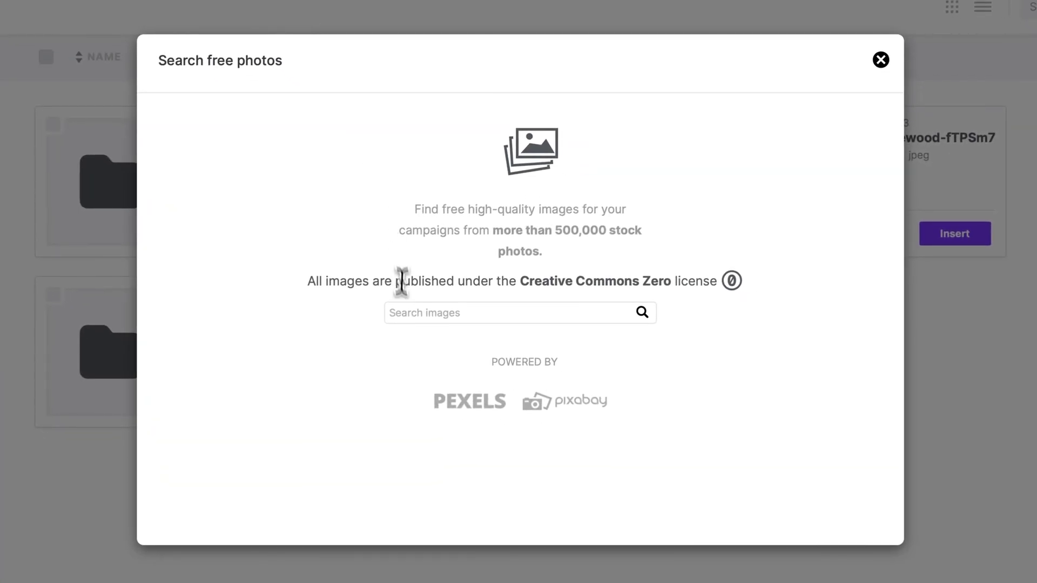
left_click(406, 314)
type("drums")
key("Return")
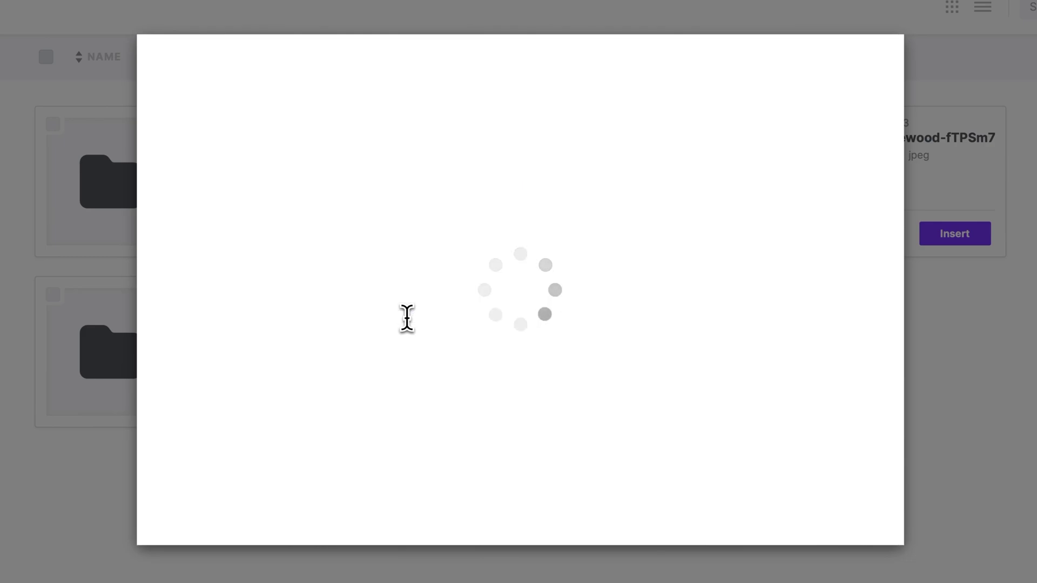
scroll(407, 318, "down", 10)
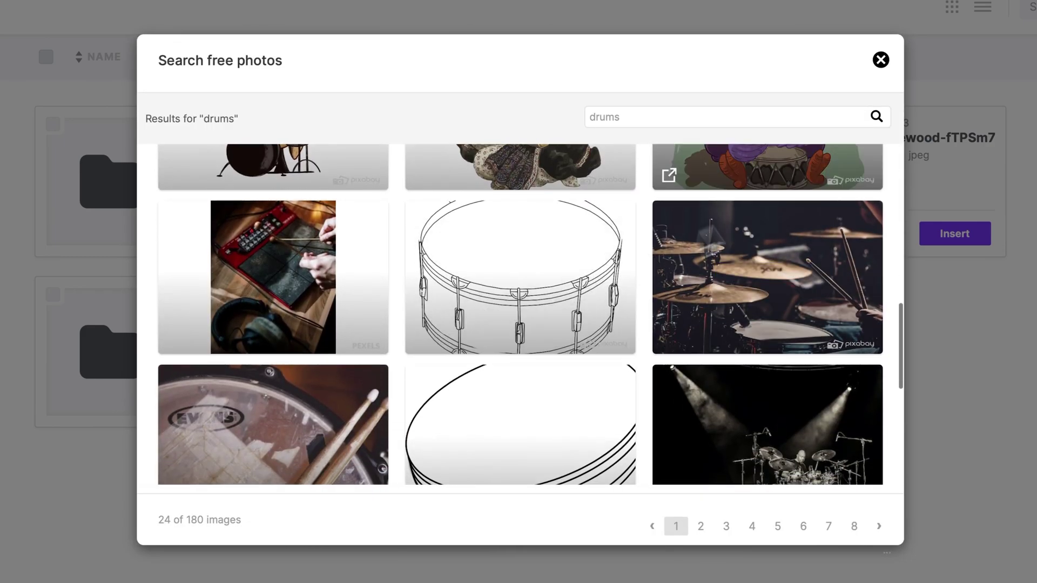
left_click(881, 60)
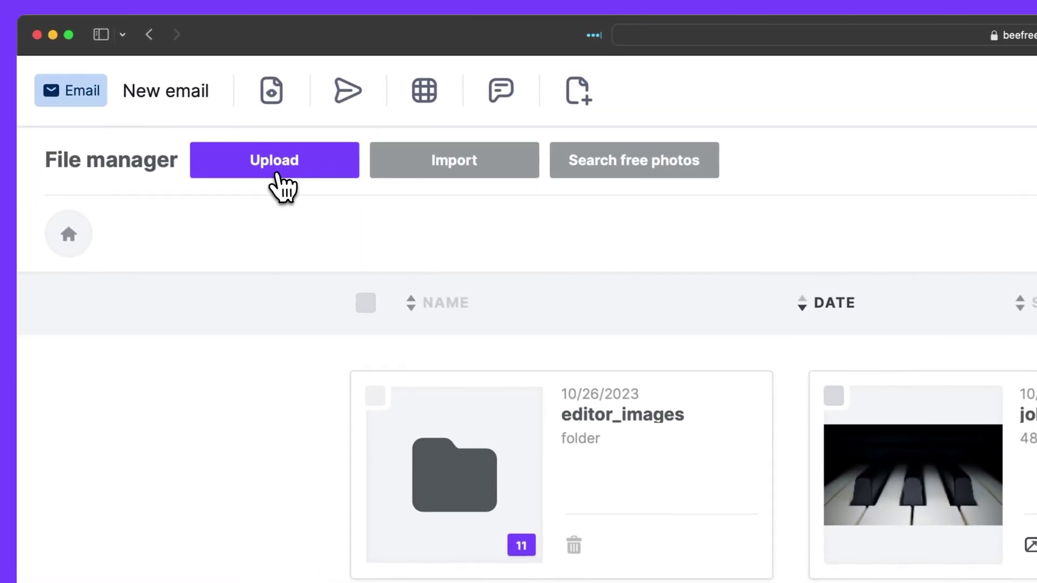
Upload Microphone.jpg from the computer to the file manager.
left_click(277, 175)
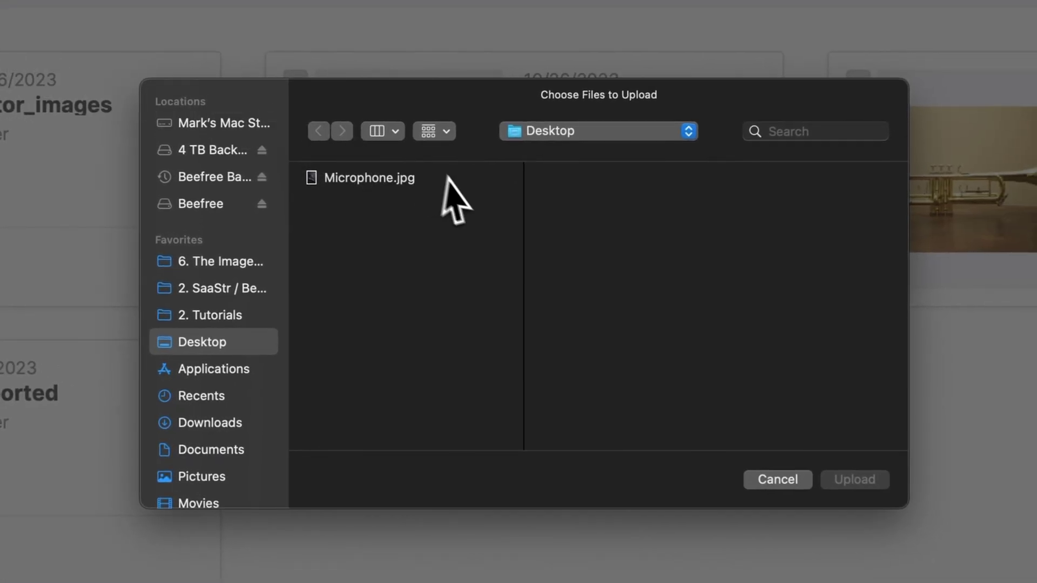
left_click(446, 180)
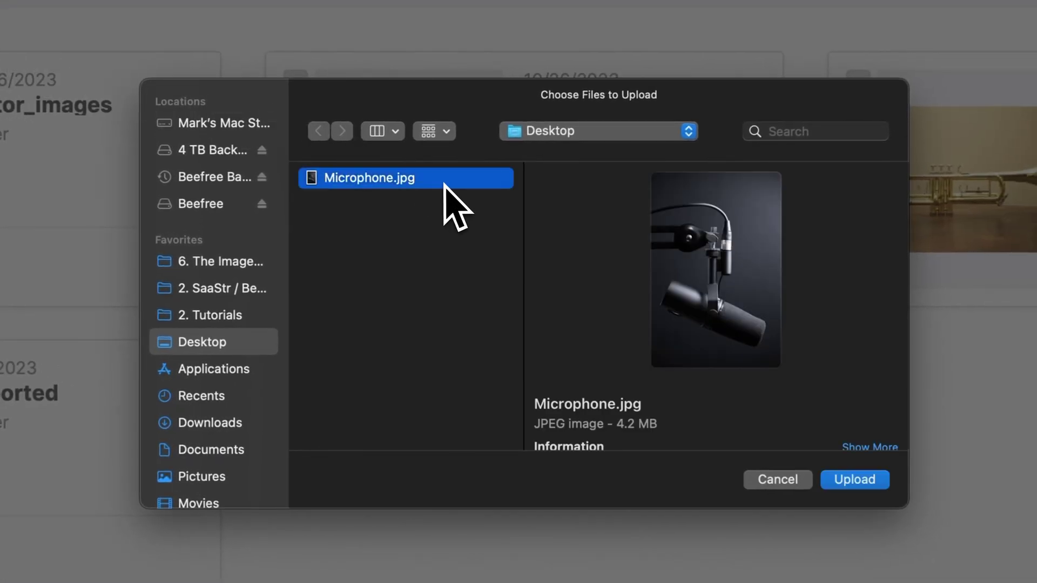
left_click(841, 479)
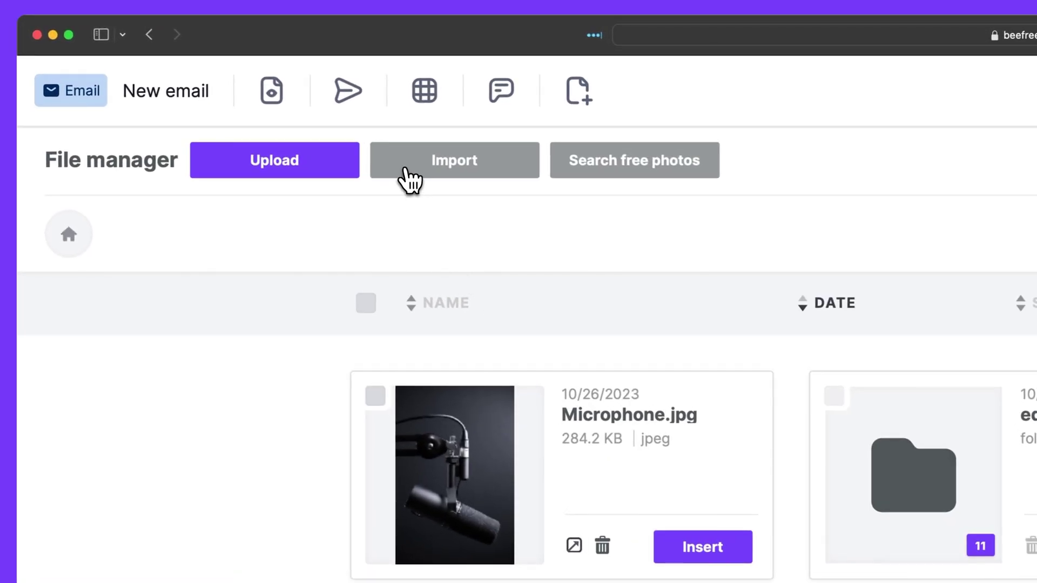
Import the drum-kit image by pasting its web link and fetching it.
left_click(409, 178)
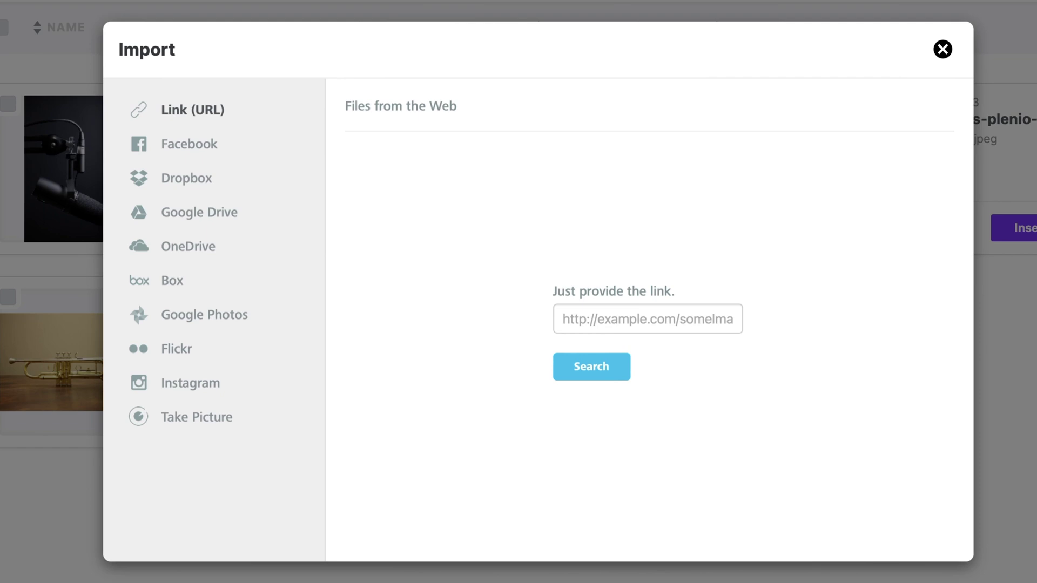
left_click(632, 317)
key("ctrl+v")
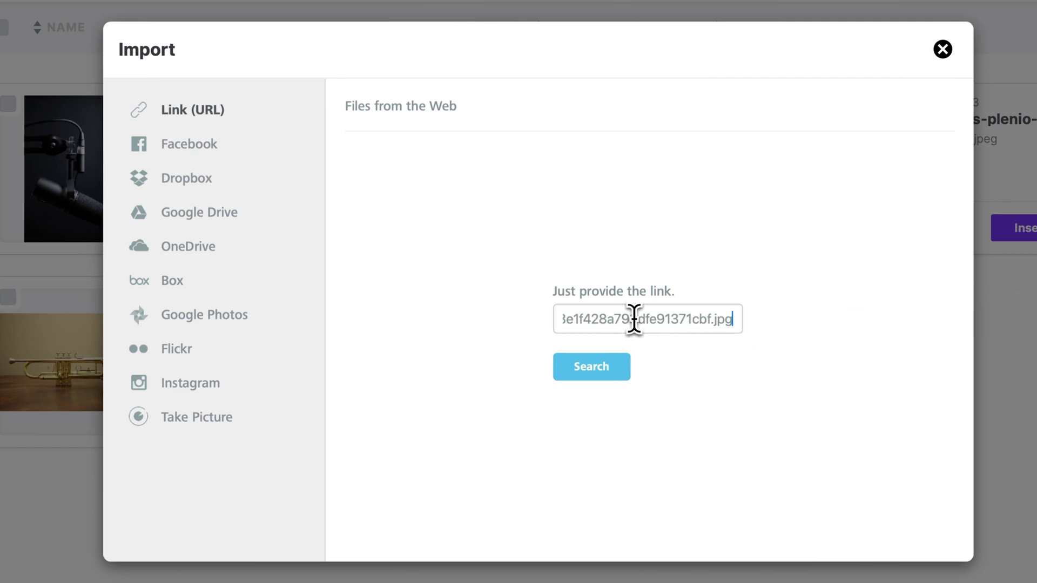
left_click(624, 372)
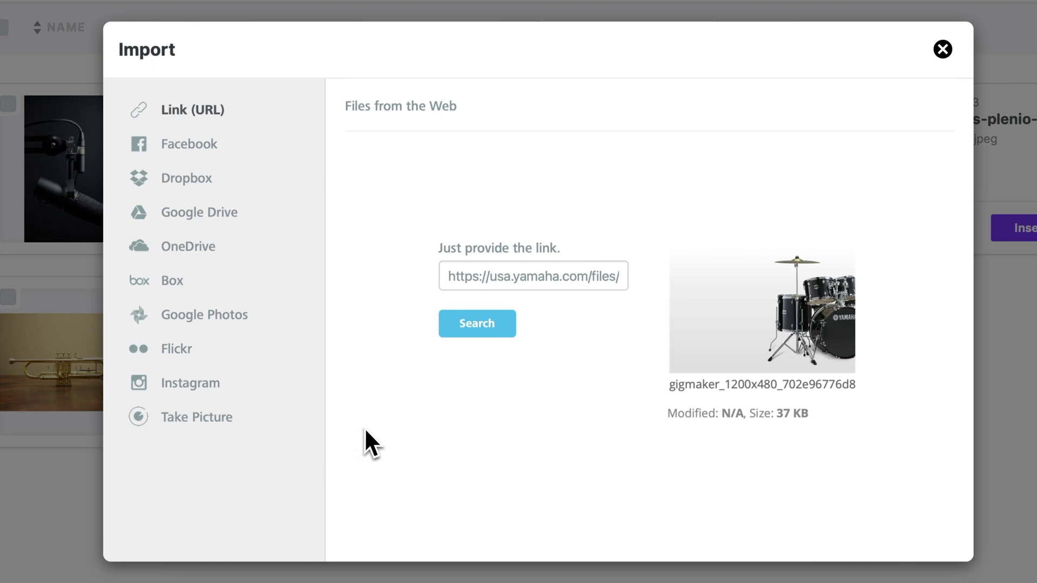
Insert Microphone.jpg into the email's image block and select it.
left_click(942, 49)
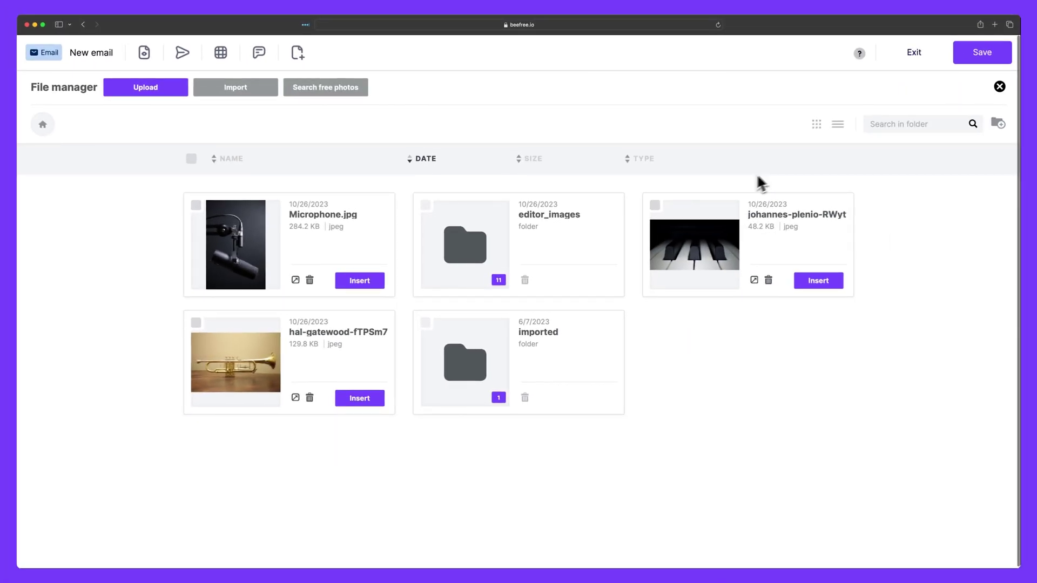
left_click(362, 285)
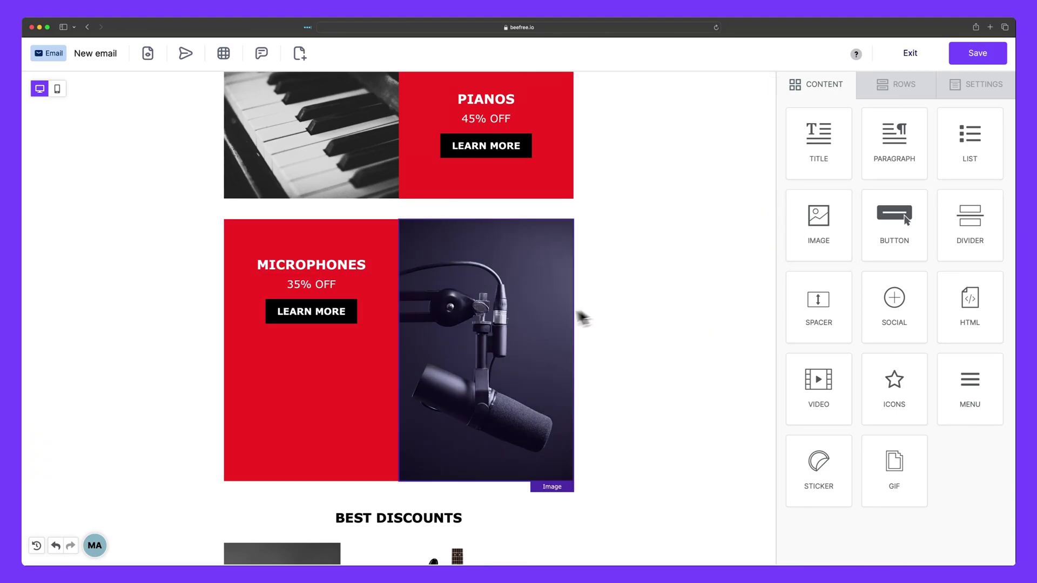
left_click(537, 322)
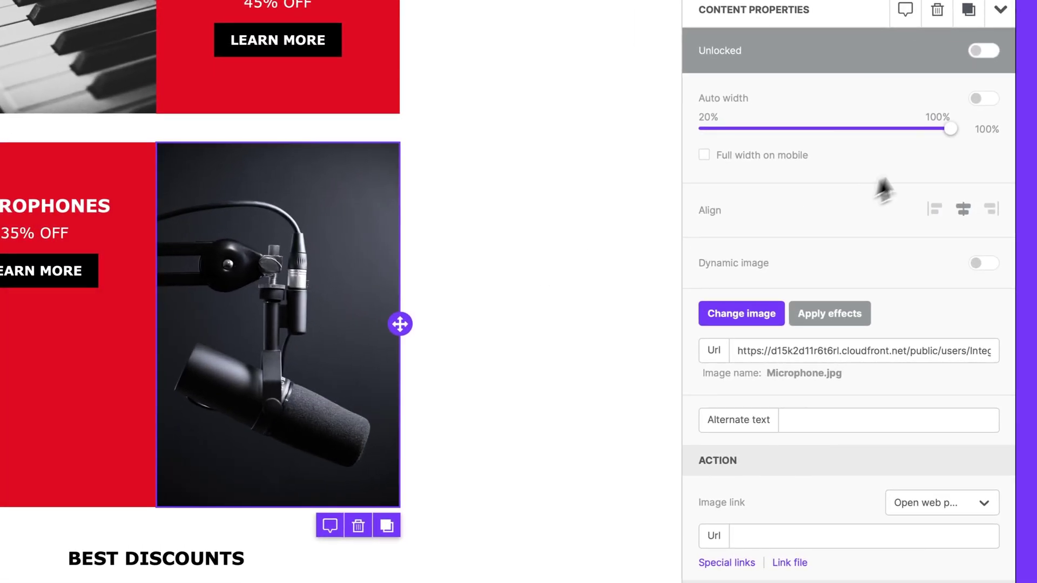
Set the microphone image to 95% width and centred, leaving dynamic image off.
mouse_move(969, 209)
mouse_move(949, 126)
left_mouse_down()
mouse_move(816, 127)
mouse_move(936, 129)
left_mouse_up()
left_click(940, 213)
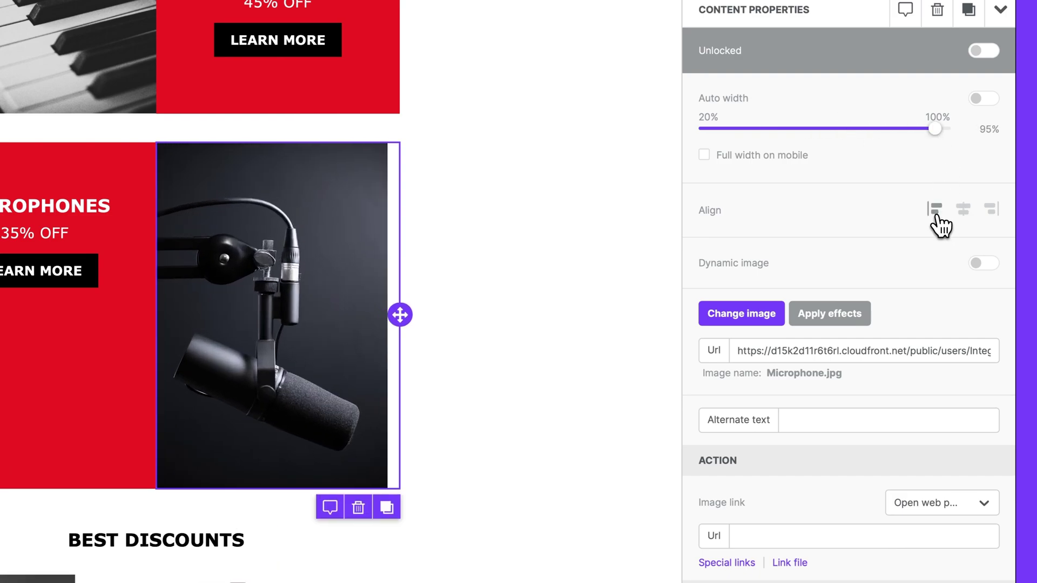
left_click(963, 217)
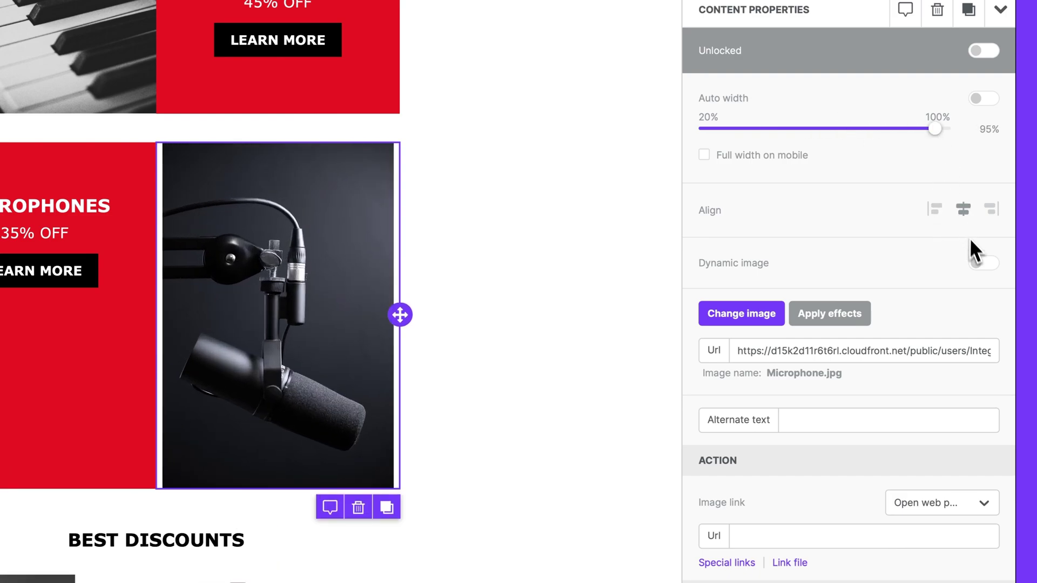
left_click(982, 263)
left_click(825, 294)
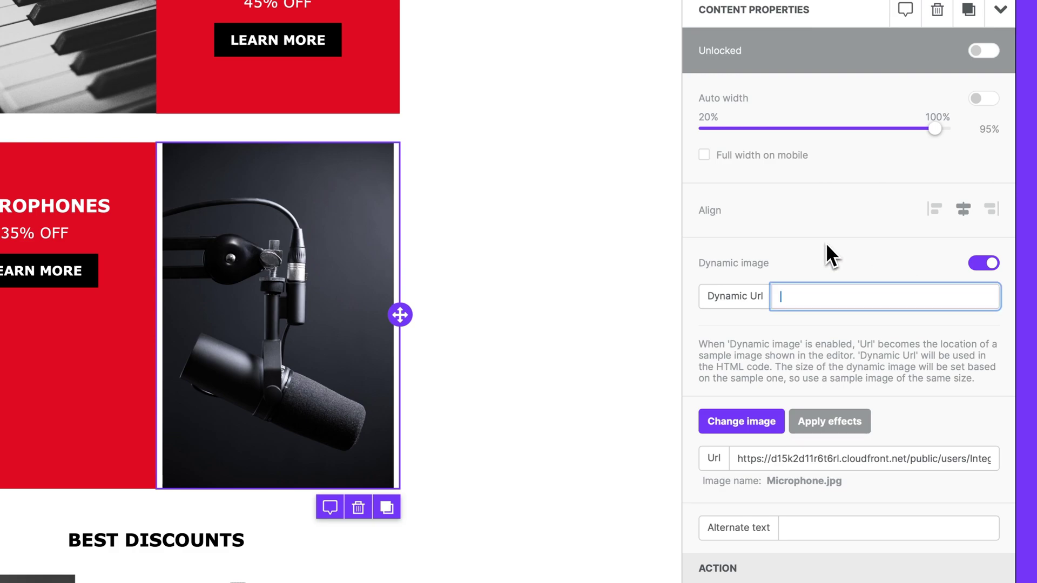
left_click(984, 263)
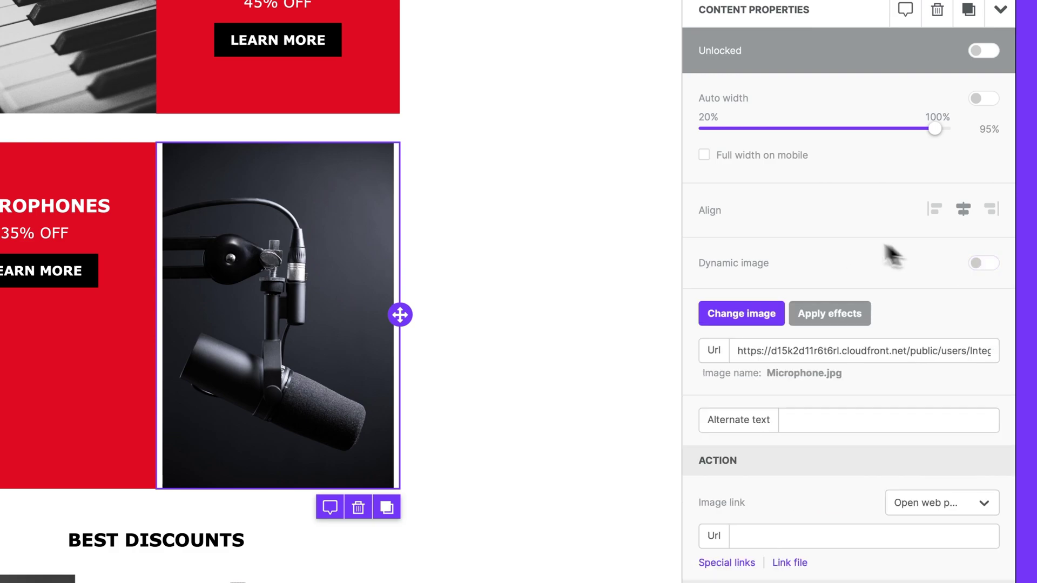
scroll(820, 231, "down", 2)
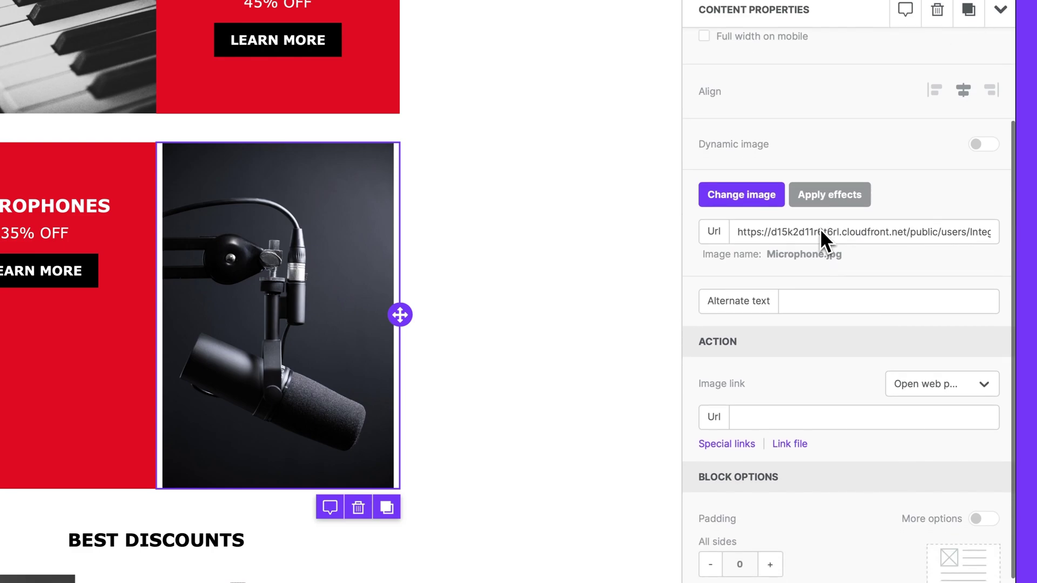
Open Microphone.jpg in the image editor from the file manager.
left_click(748, 199)
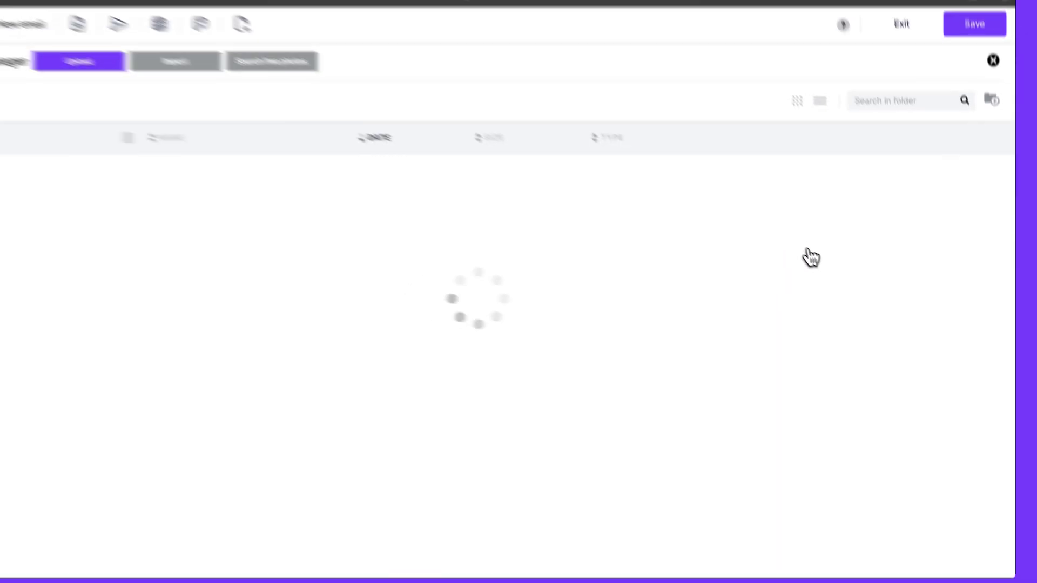
left_click(993, 60)
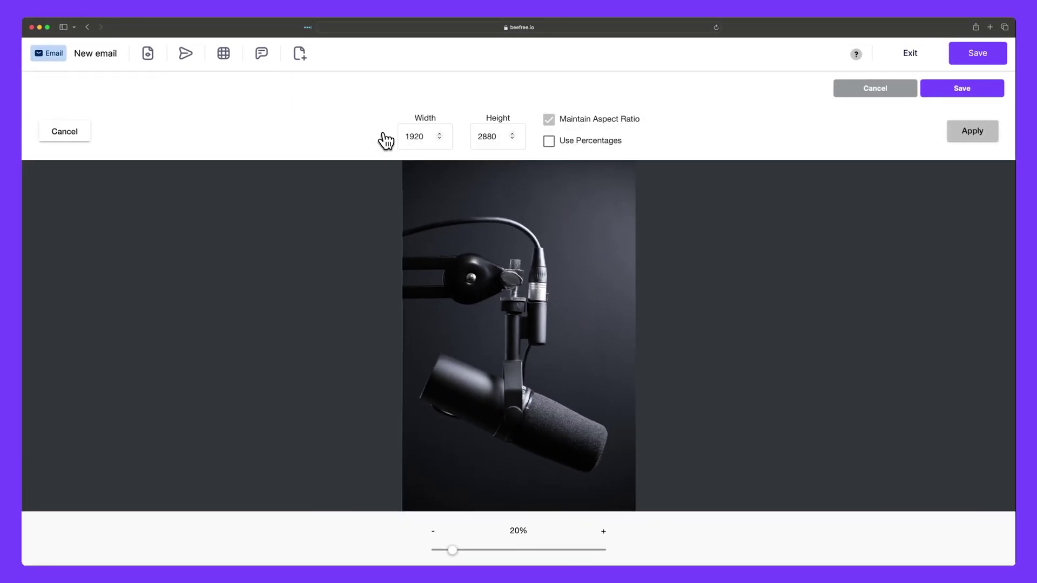
left_click(89, 140)
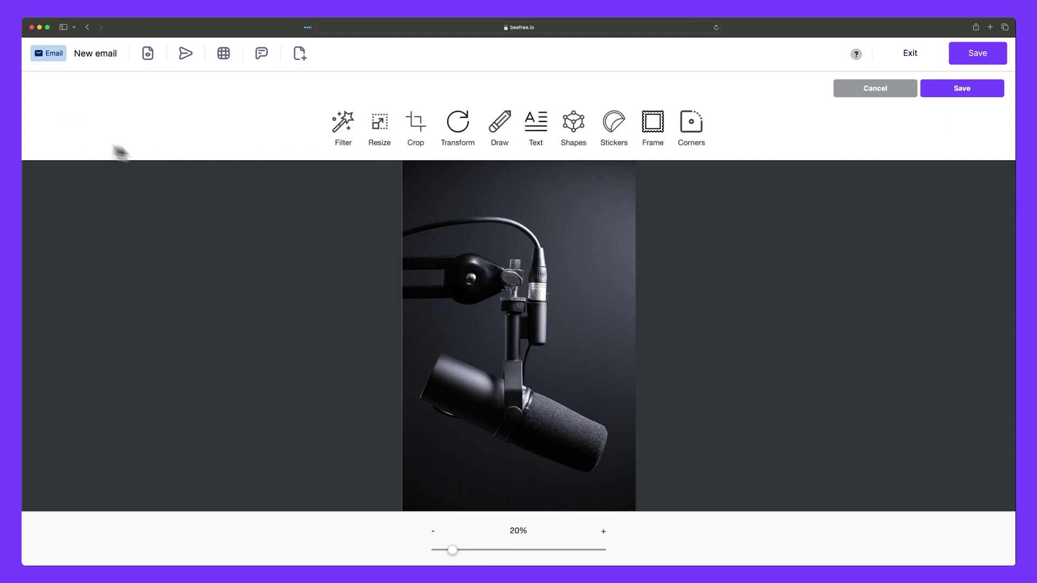
Try the crop, text and rounded corner options, cancelling each without changes.
left_click(414, 152)
left_click(78, 141)
left_click(536, 132)
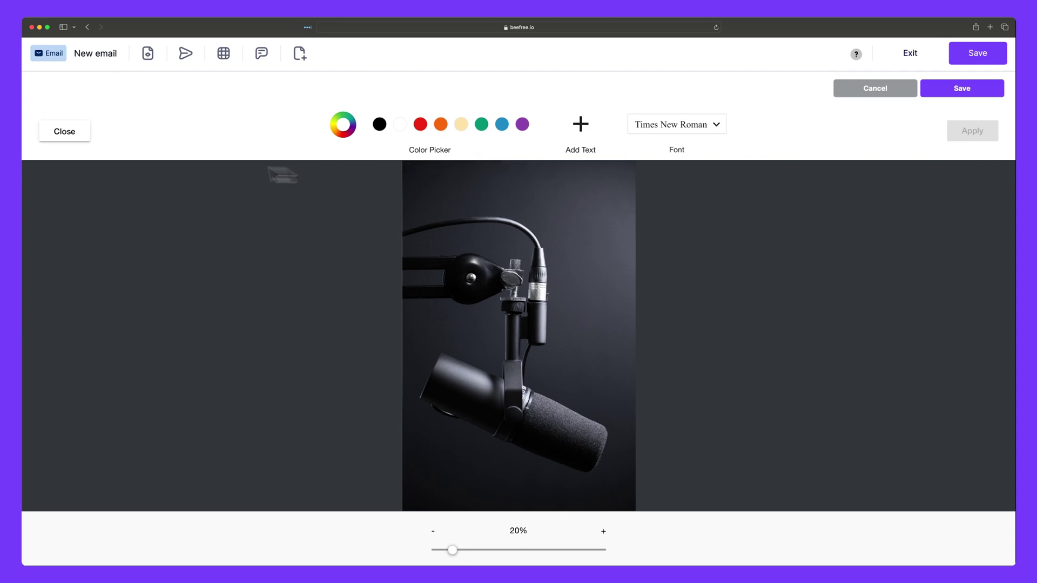
left_click(86, 137)
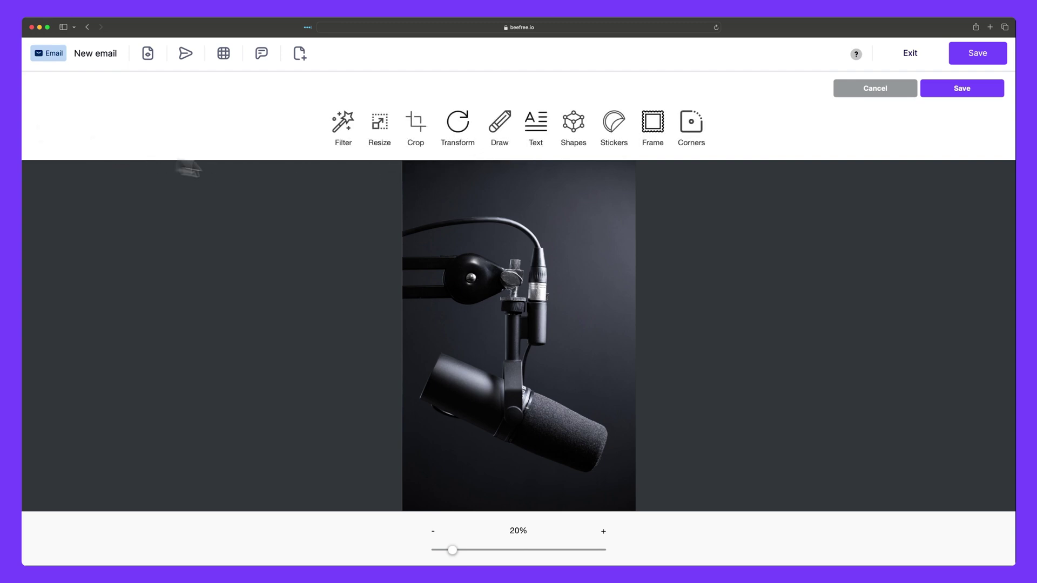
left_click(681, 136)
left_click(77, 136)
Exit the image editor and set the alternate text to 'Microphones for sale'.
left_click(909, 91)
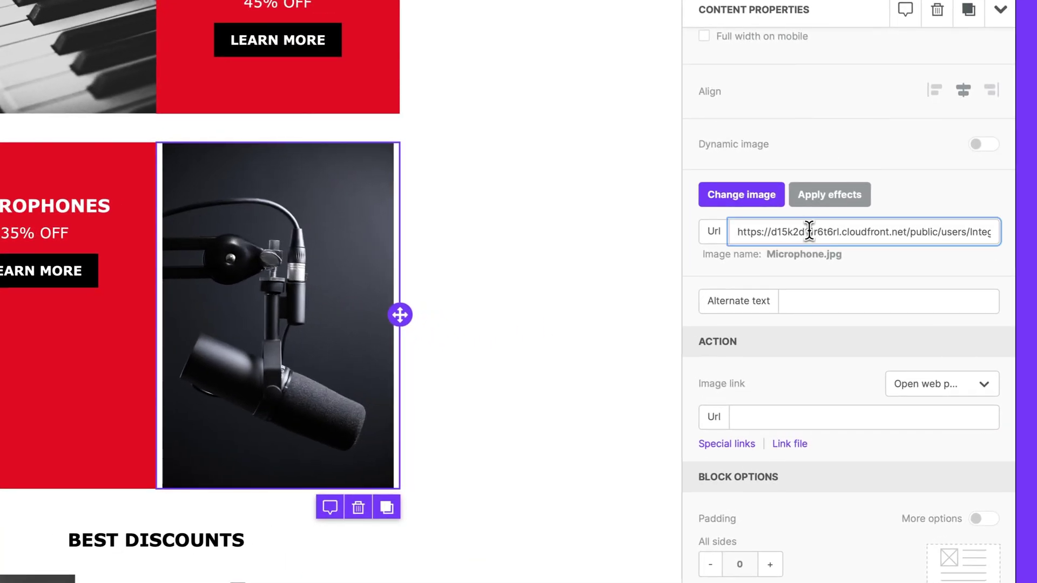
triple_click(867, 283)
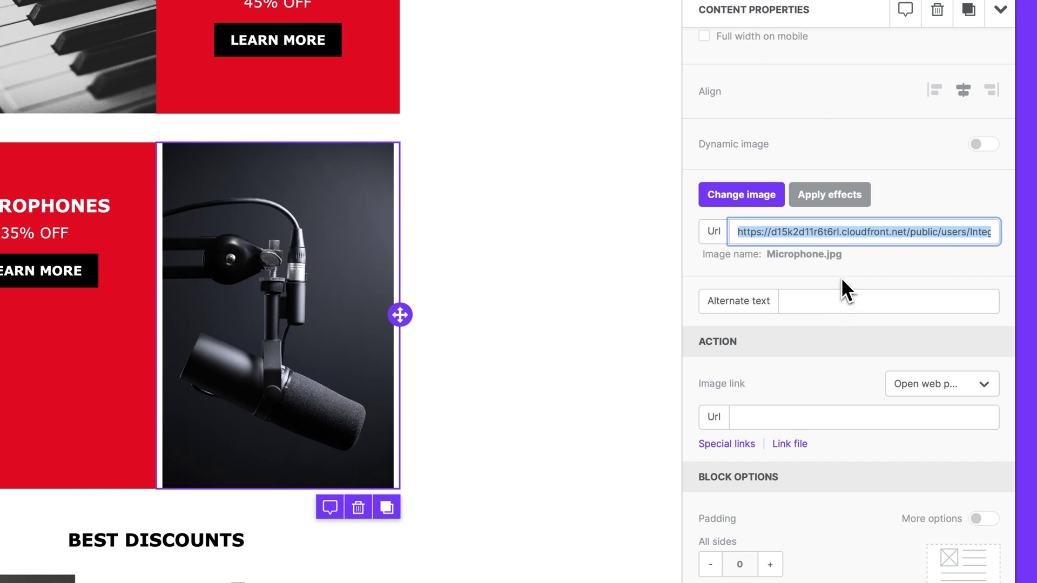
left_click(819, 305)
type("Microphones ")
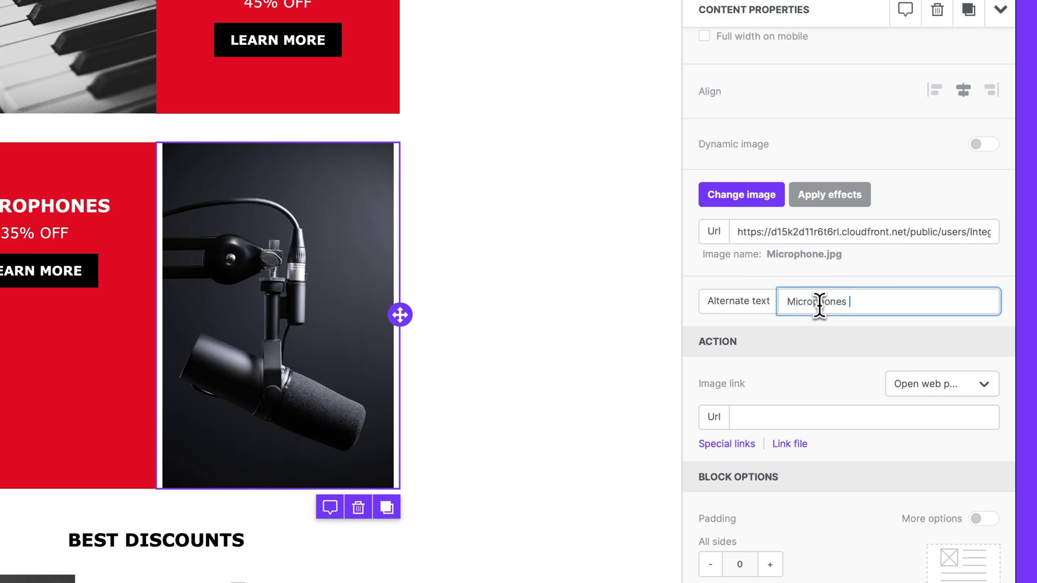
type("for sale")
left_click(796, 343)
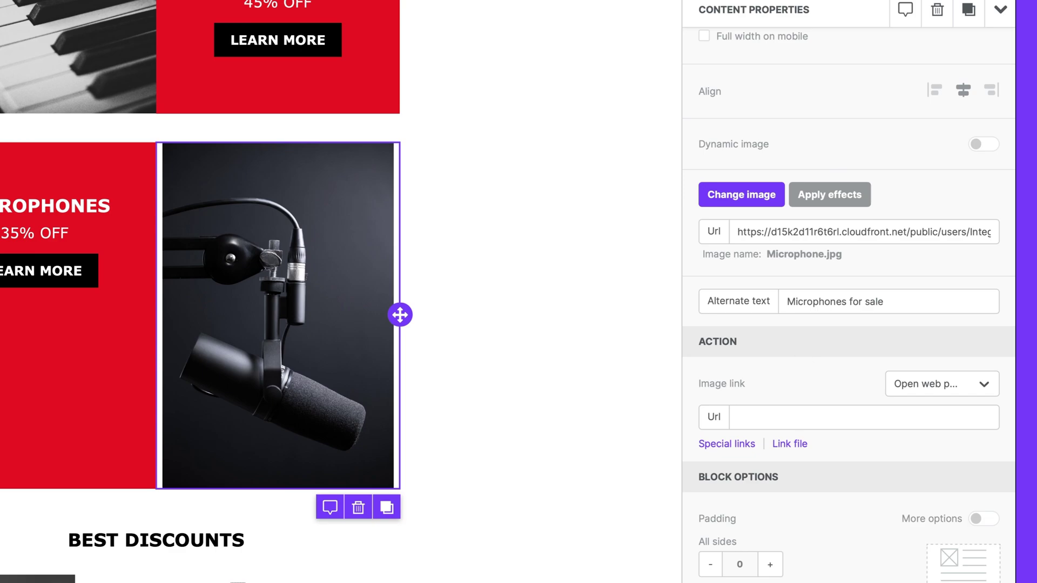
scroll(848, 324, "down", 1)
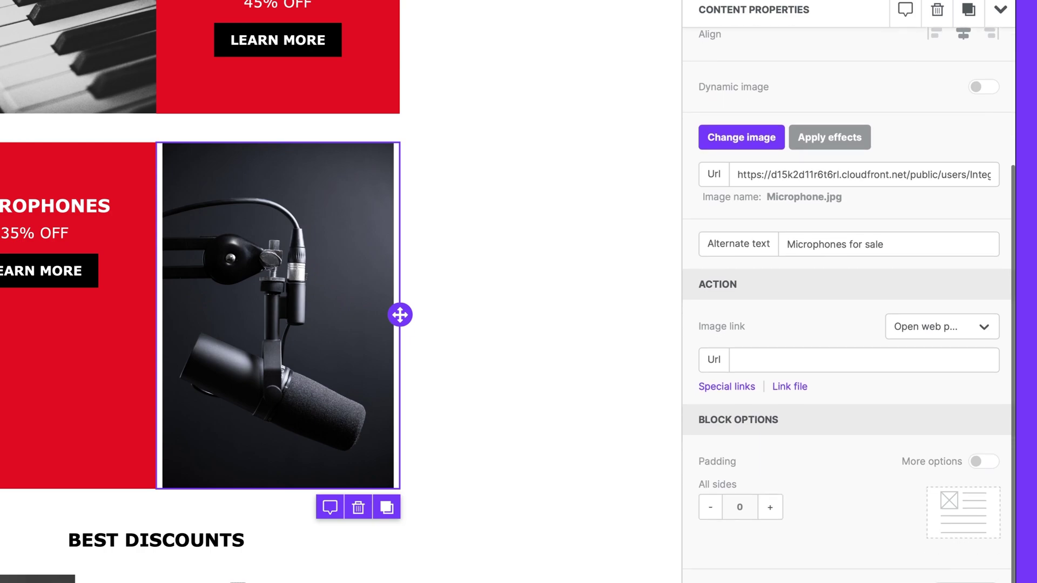
left_click(775, 365)
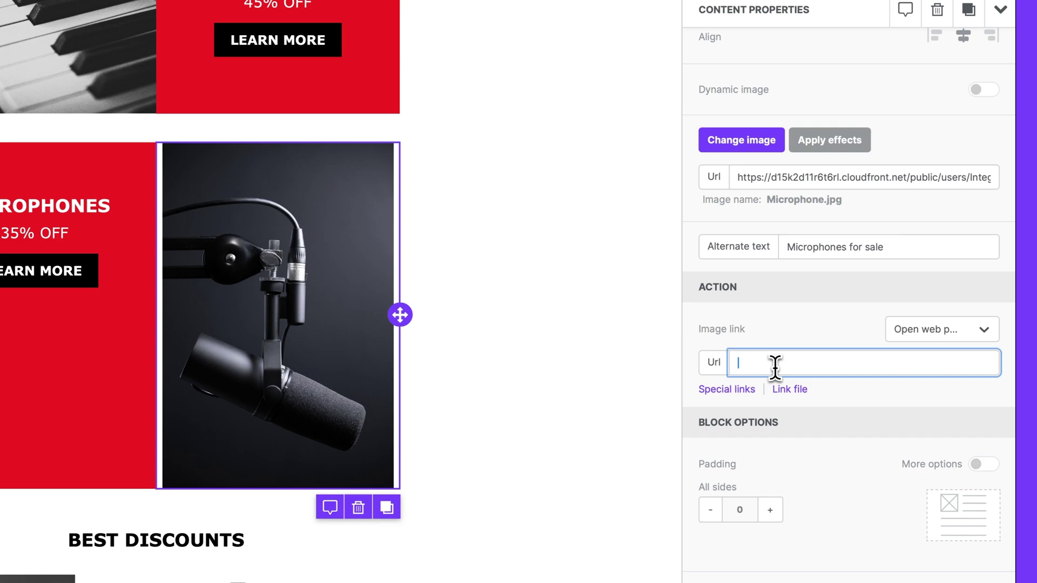
type("www.allyourmusicneeds.com")
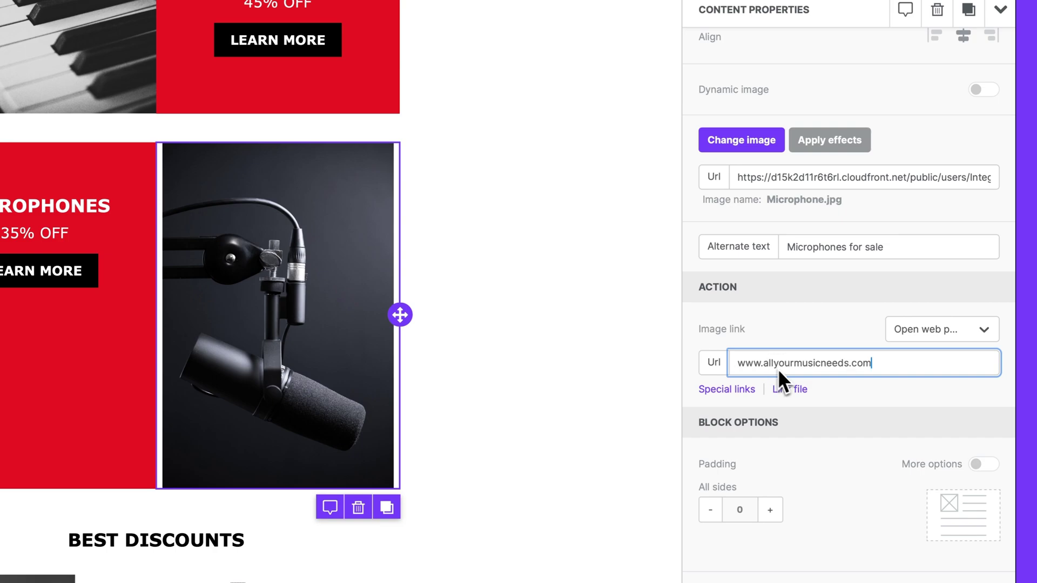
left_click(859, 401)
left_click(971, 334)
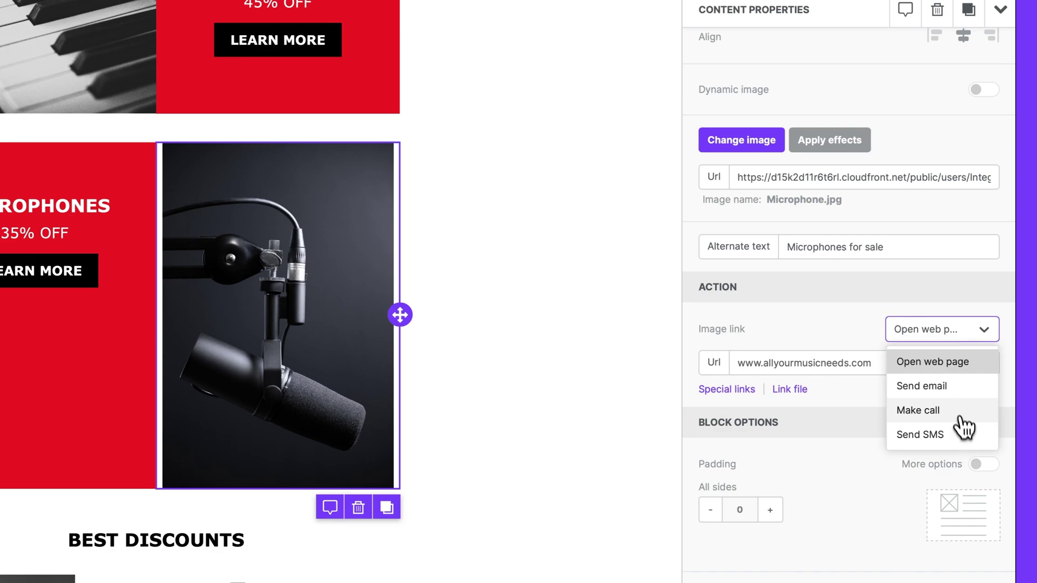
left_click(954, 368)
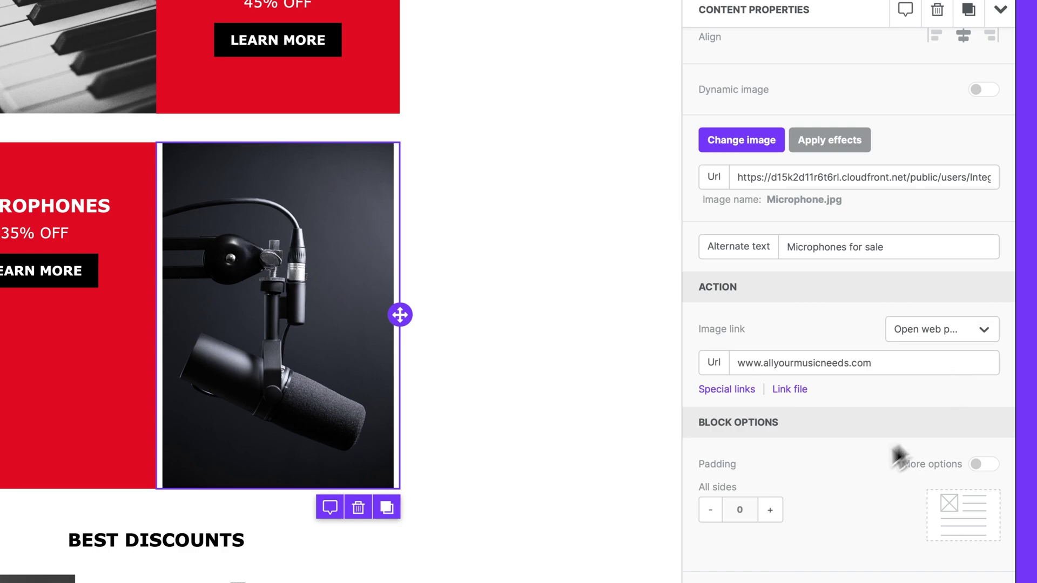
Try image padding of 10 and 20, return it to 0, and widen to 100%.
left_click(771, 510)
left_click(771, 511)
left_click(771, 511)
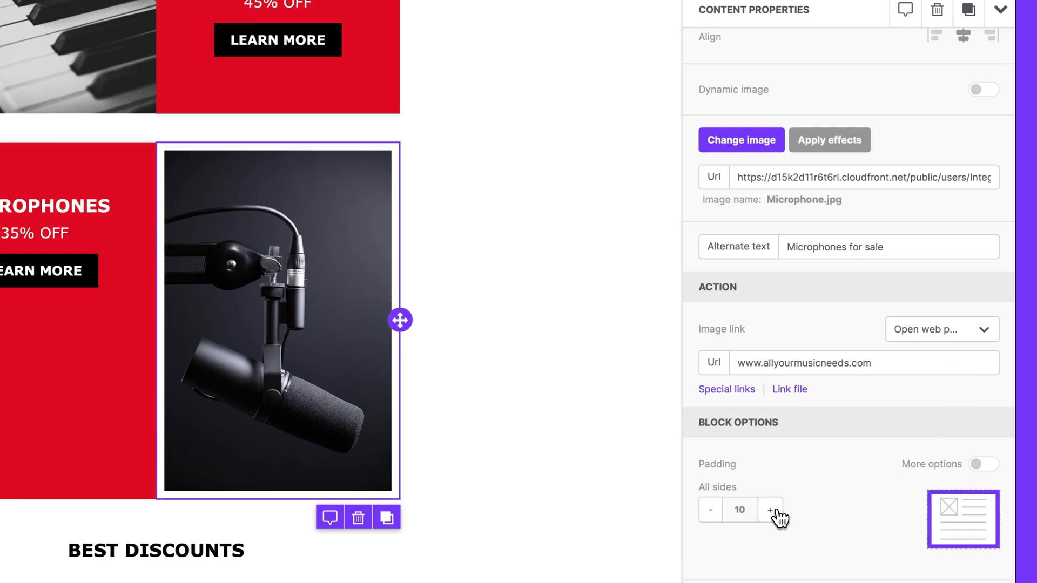
left_click(771, 511)
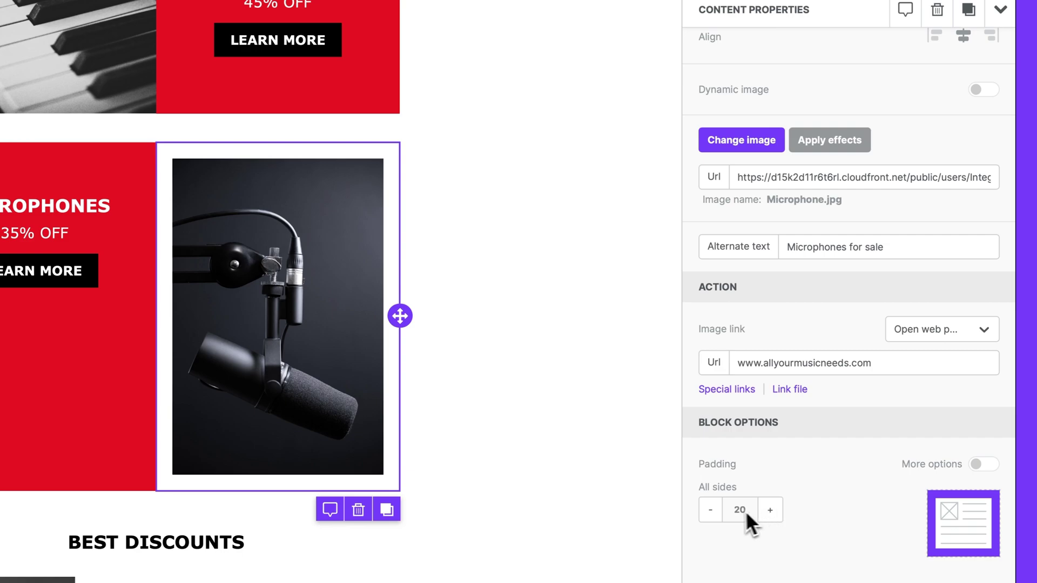
left_click(711, 511)
left_click(711, 511)
left_click(711, 511)
left_click(711, 511)
scroll(751, 465, "up", 4)
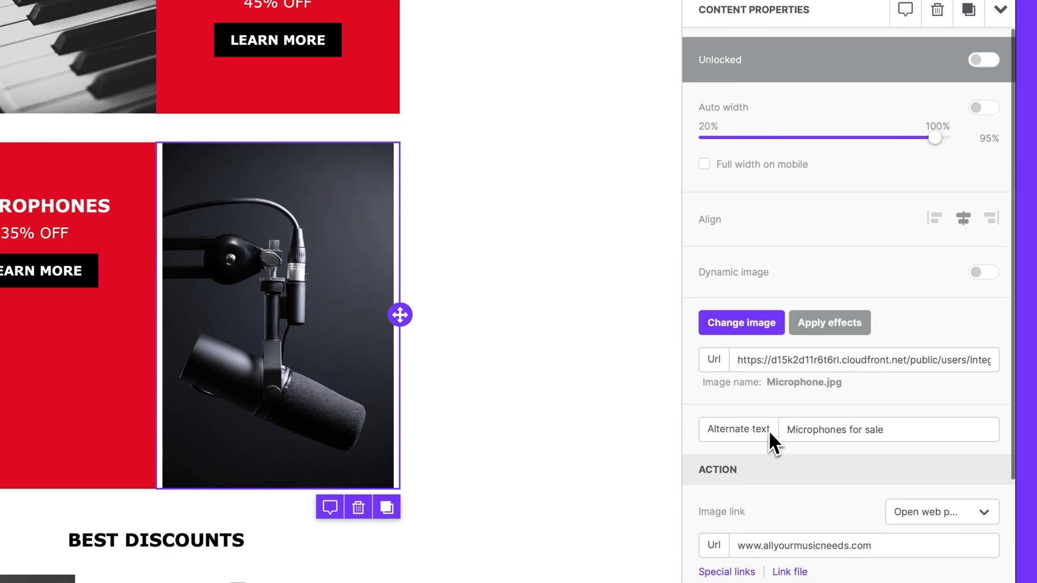
left_click_drag(938, 121, 973, 137)
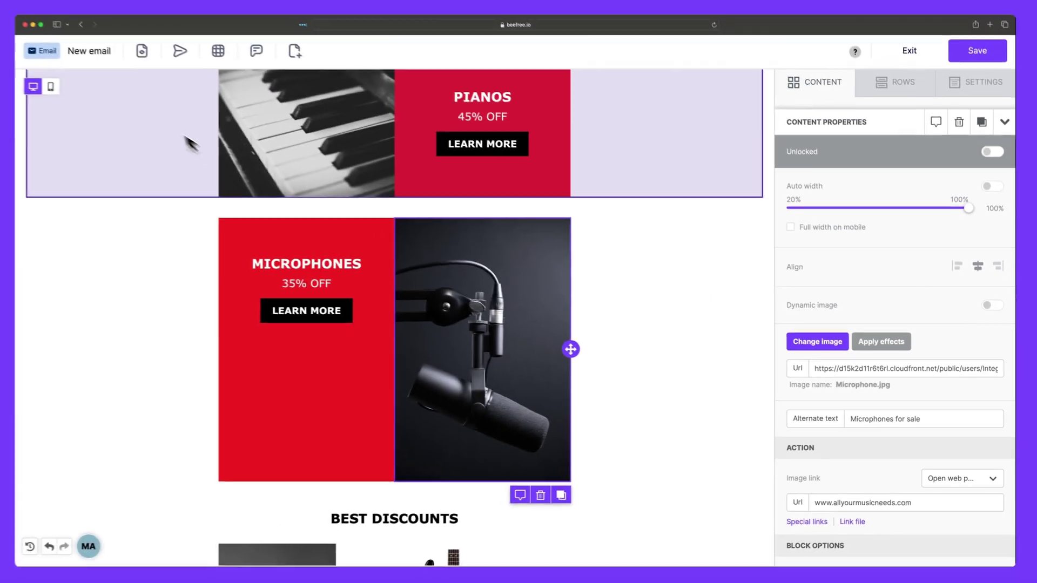
Switch the editor to the mobile preview of the email.
left_click(50, 86)
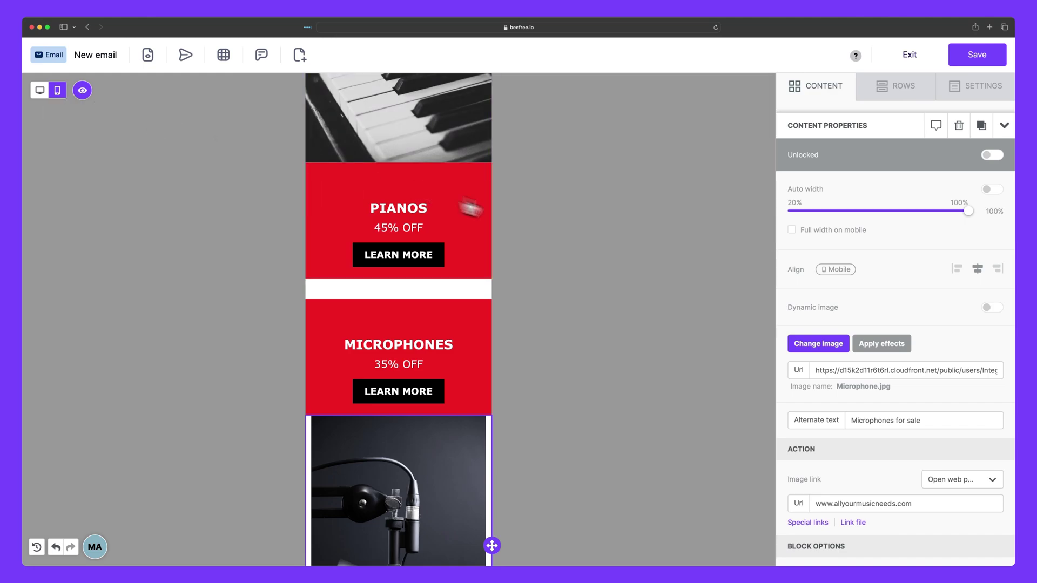
scroll(555, 231, "down", 1)
scroll(860, 289, "down", 3)
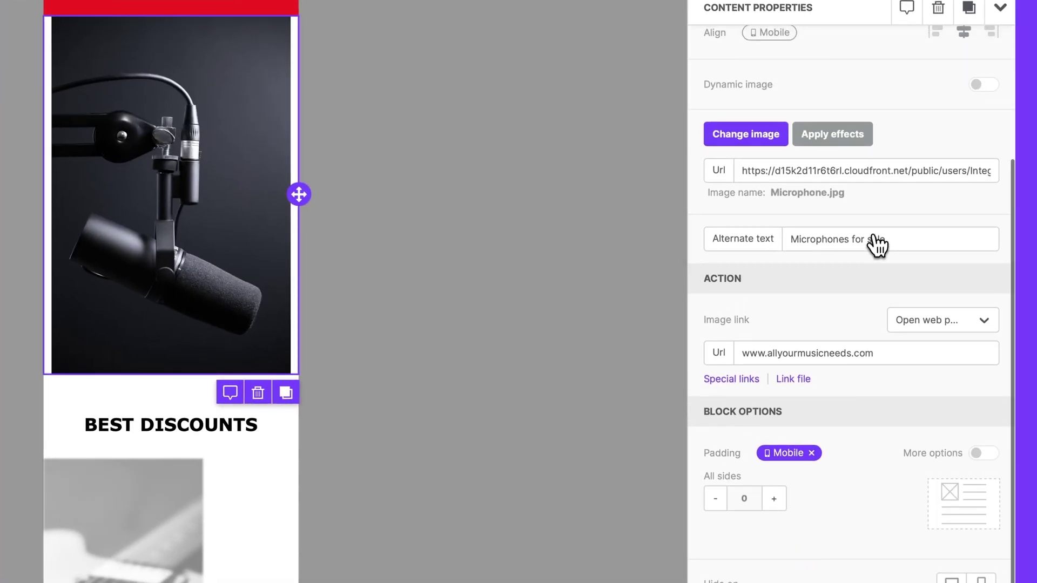
Try mobile-only padding up to 30, then bring it back to 0.
left_click(774, 501)
left_click(774, 501)
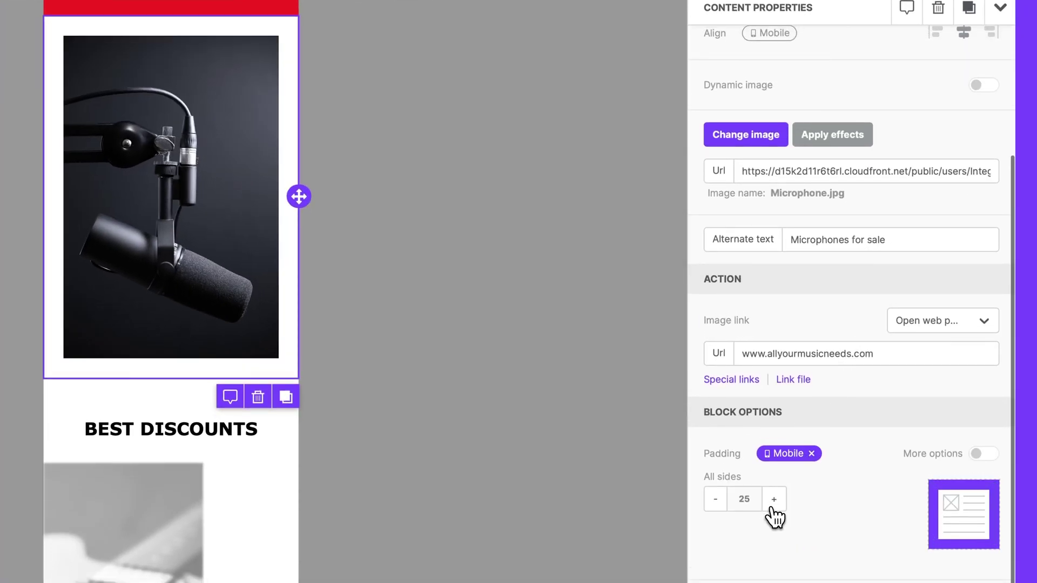
left_click(774, 501)
left_click(724, 502)
left_click(724, 502)
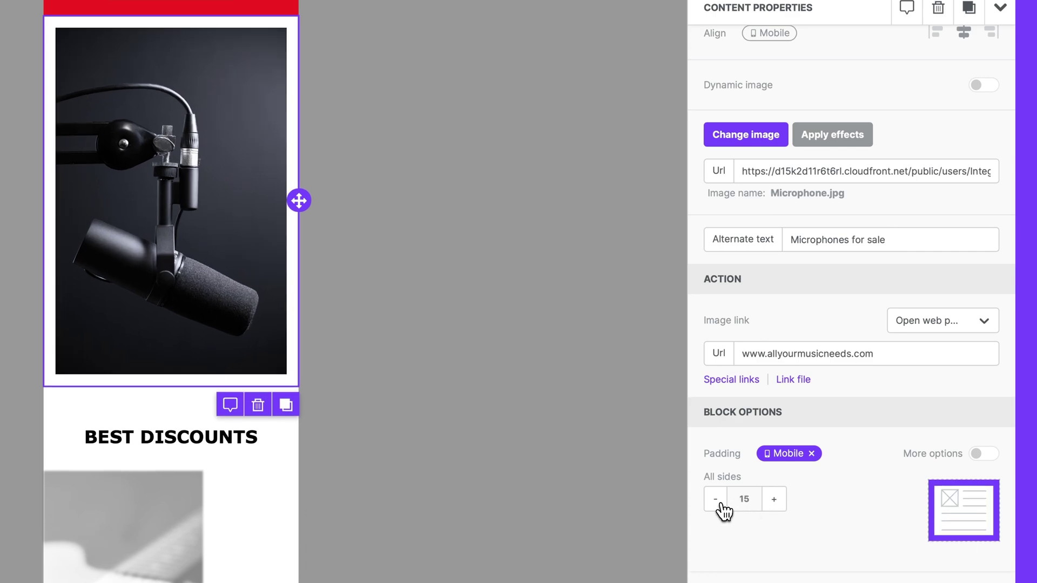
left_click(724, 502)
scroll(778, 432, "up", 3)
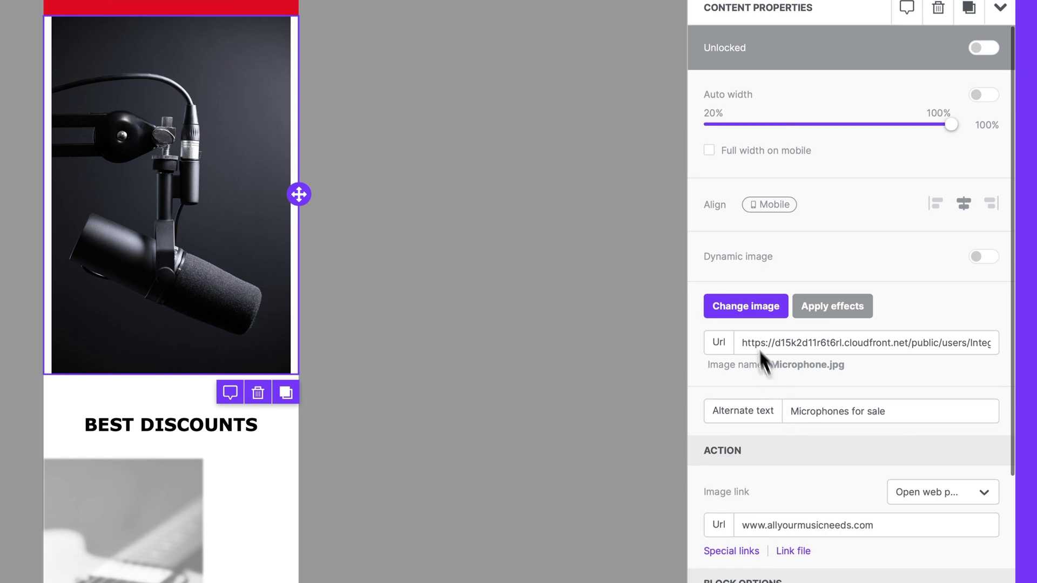
left_click(710, 150)
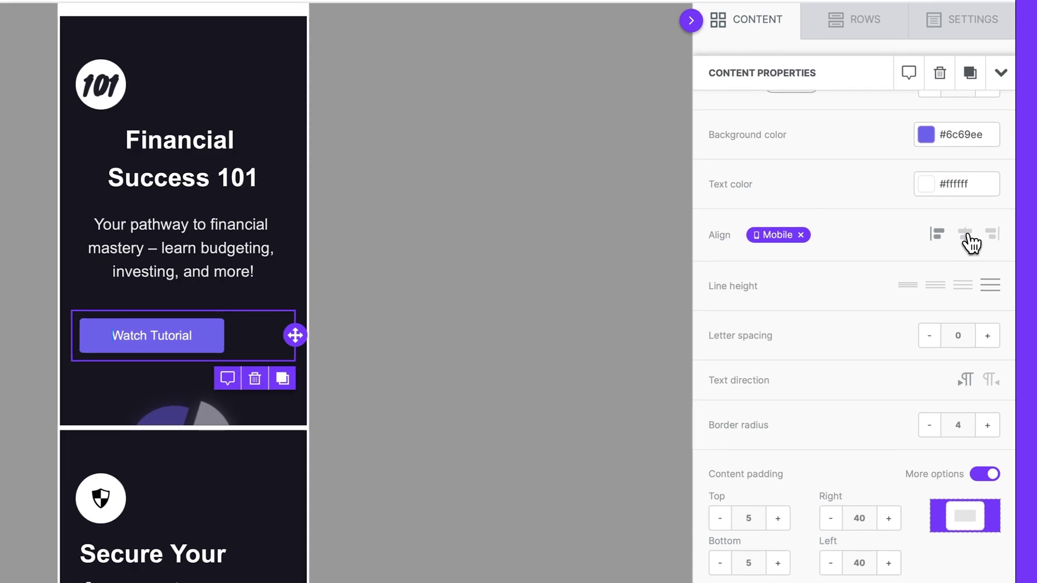
left_click(978, 245)
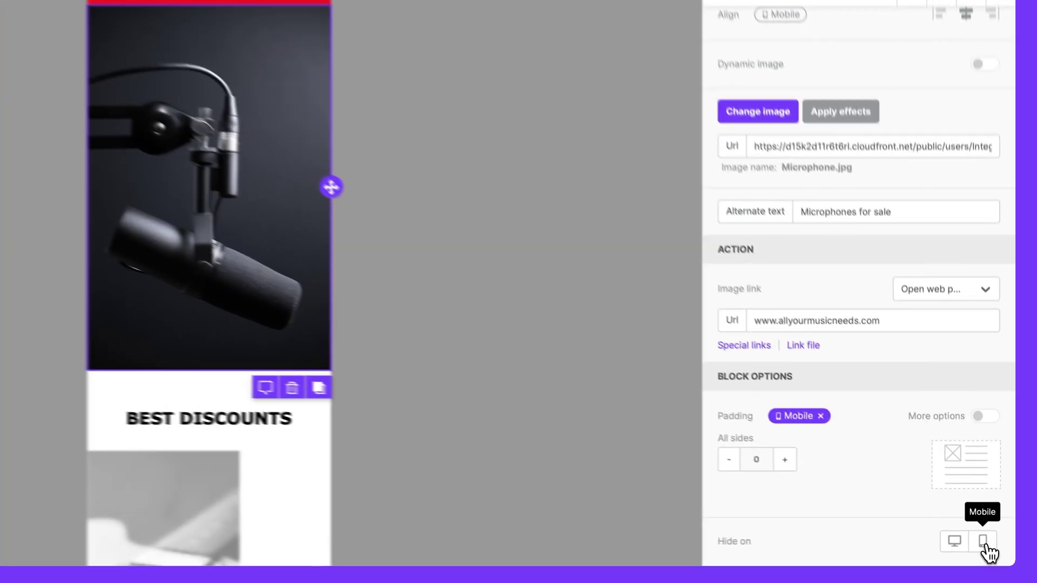
Try hiding the microphone image on mobile, then desktop, then clear hiding so it shows everywhere.
left_click(990, 548)
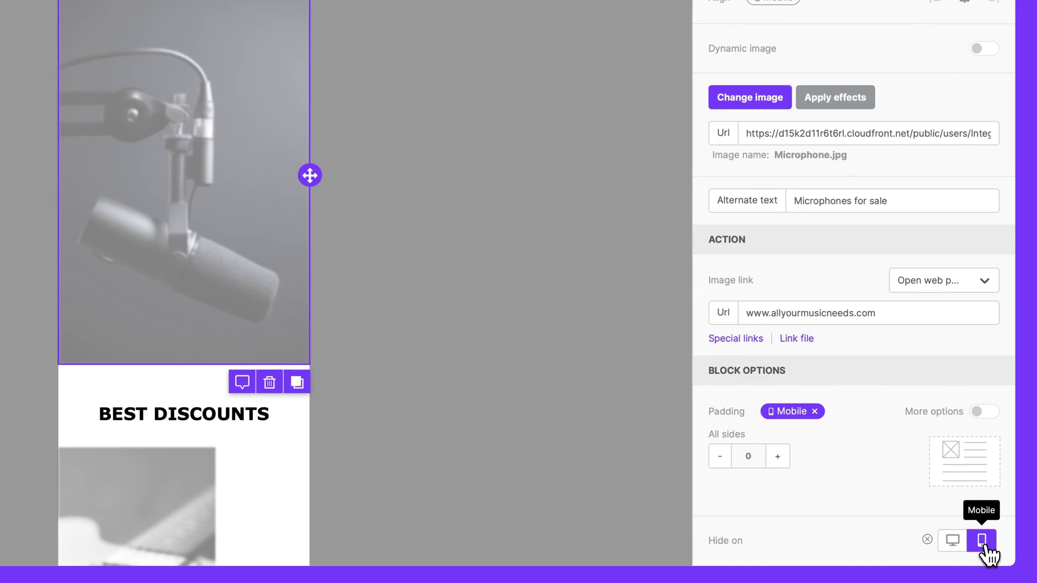
left_click(947, 546)
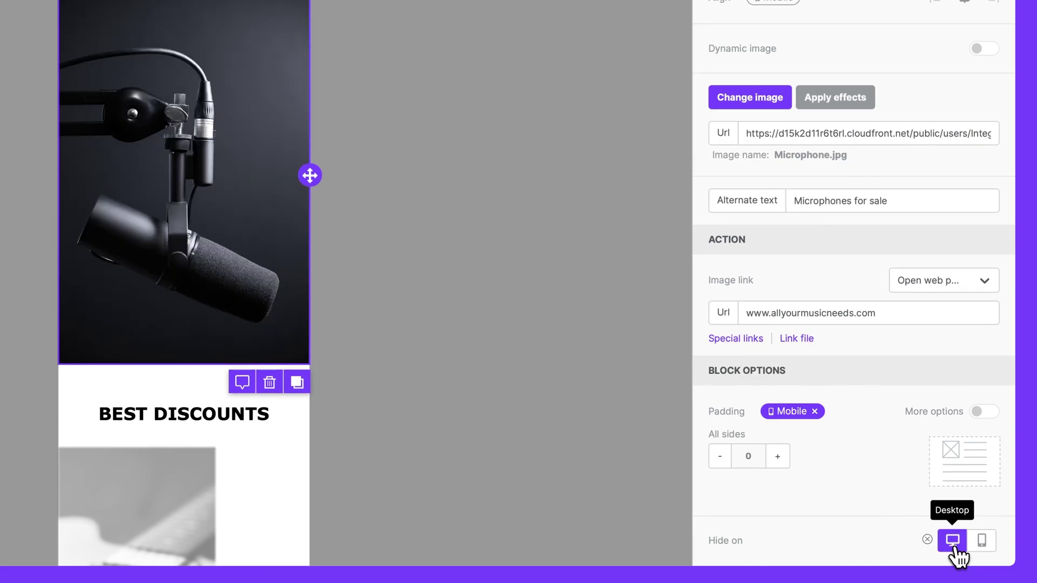
left_click(927, 539)
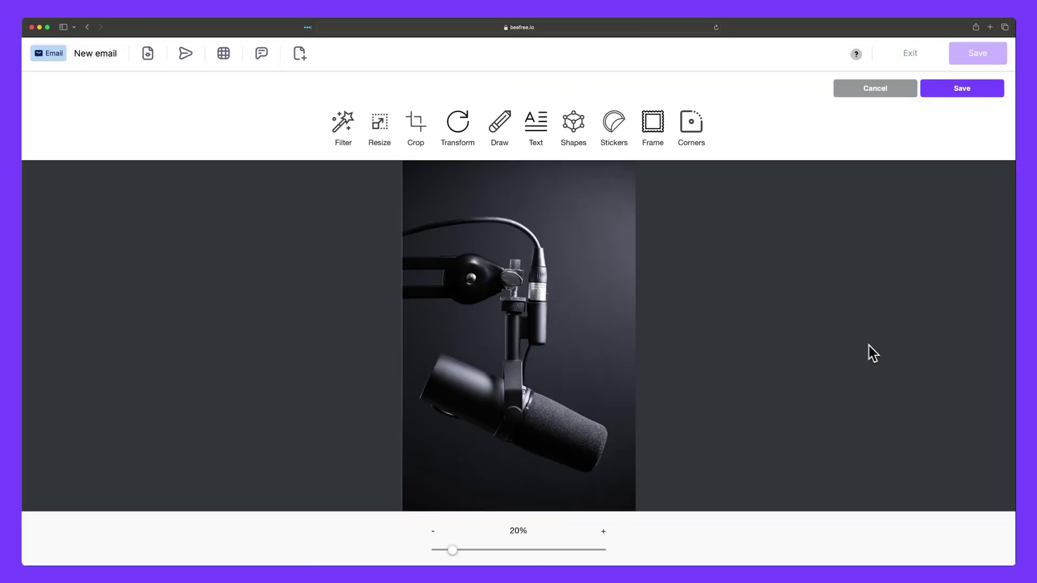
Apply a 5:4 crop positioned over the microphone and save the cropped photo into the email.
left_click(414, 122)
left_click(573, 141)
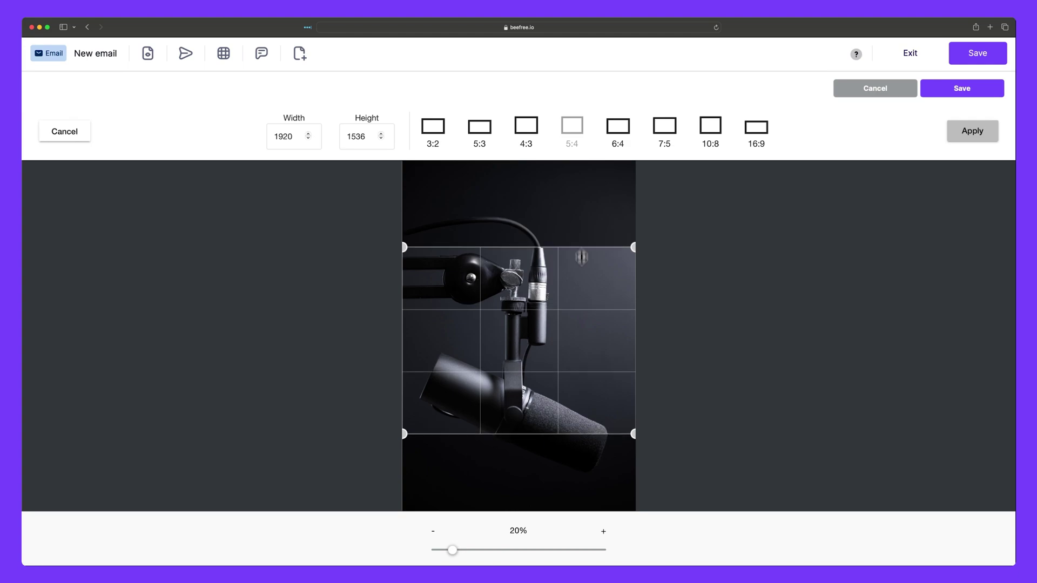
left_click_drag(586, 248, 585, 325)
left_click_drag(634, 299, 646, 288)
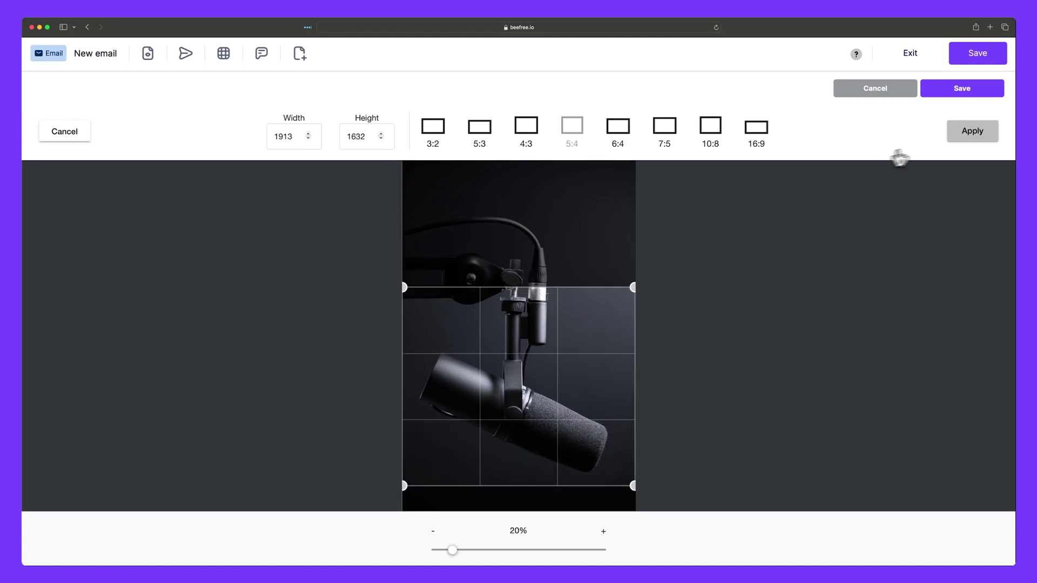
left_click(970, 133)
left_click(966, 90)
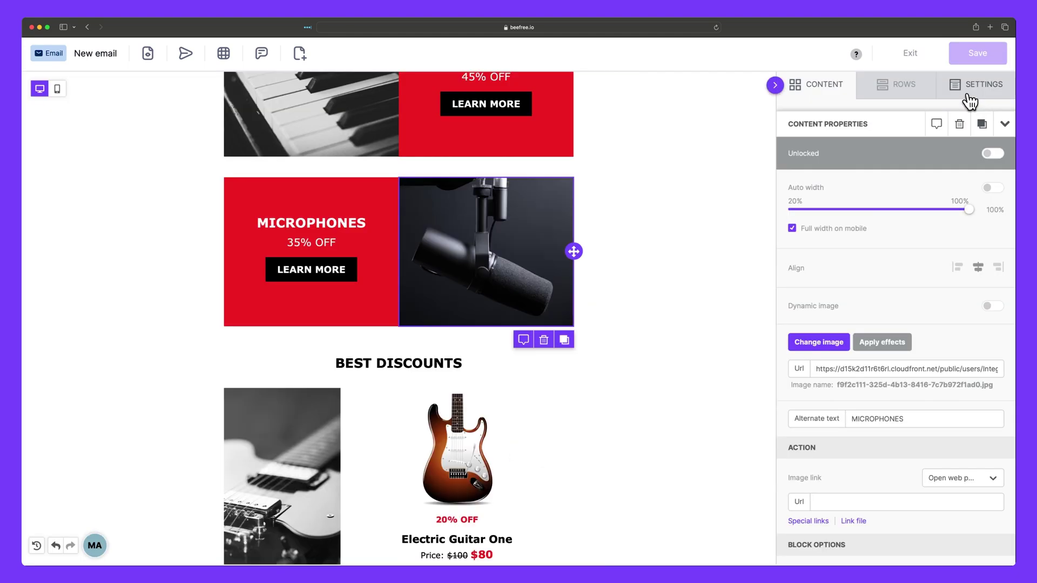